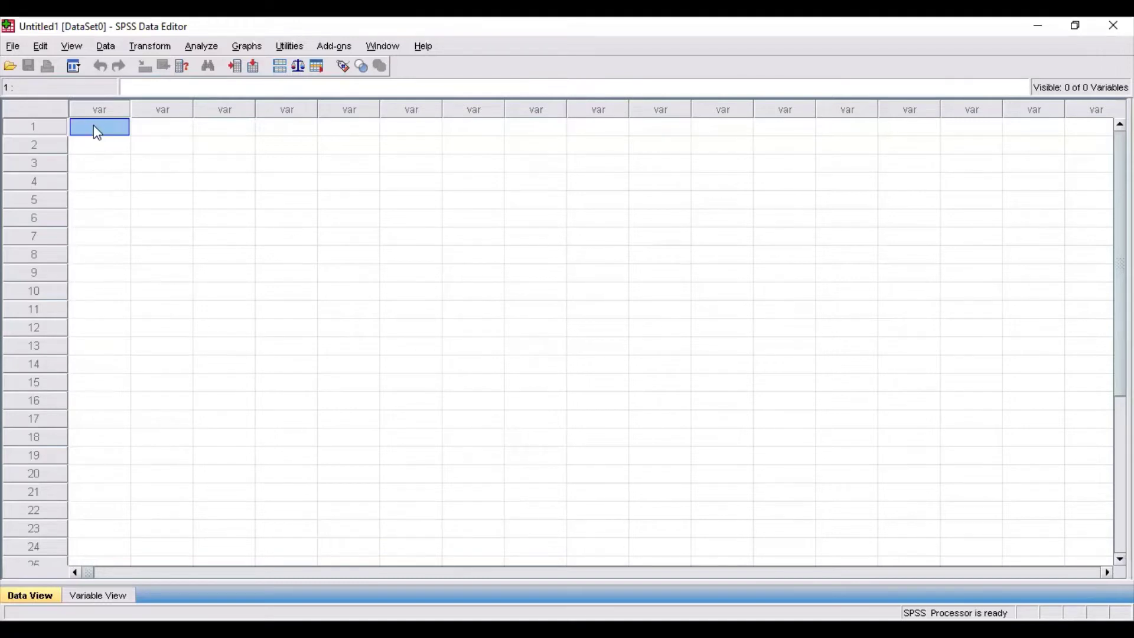
- Paste the copied five-column dataset from the first cell and name the variables Date, Nifty, Gold, Crude and Ngas
key("ctrl+v")
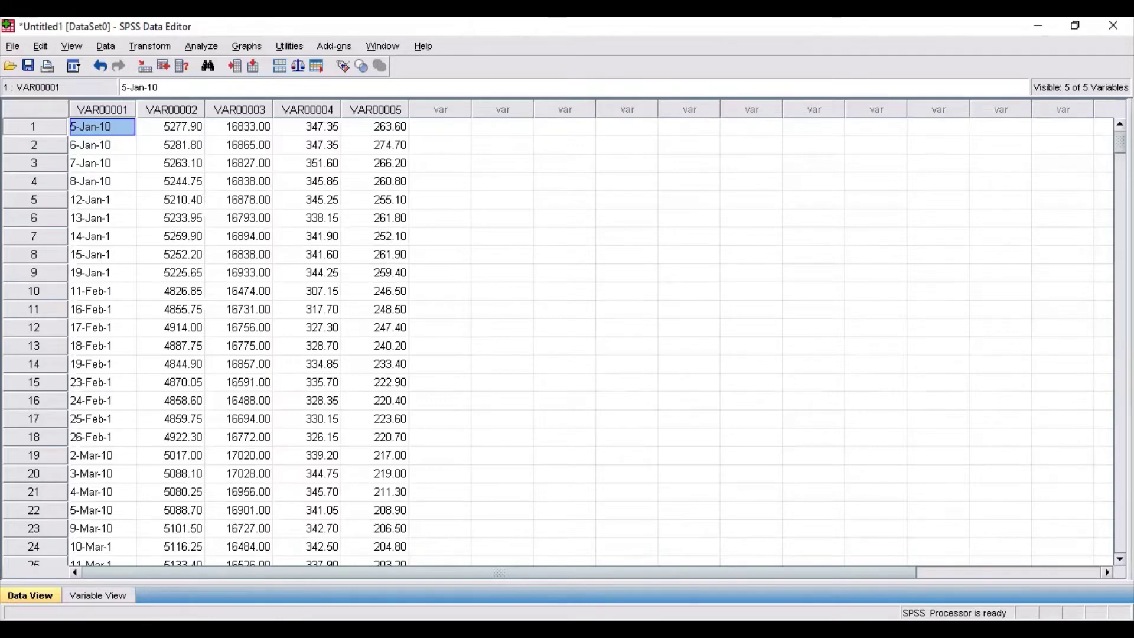
left_click(99, 595)
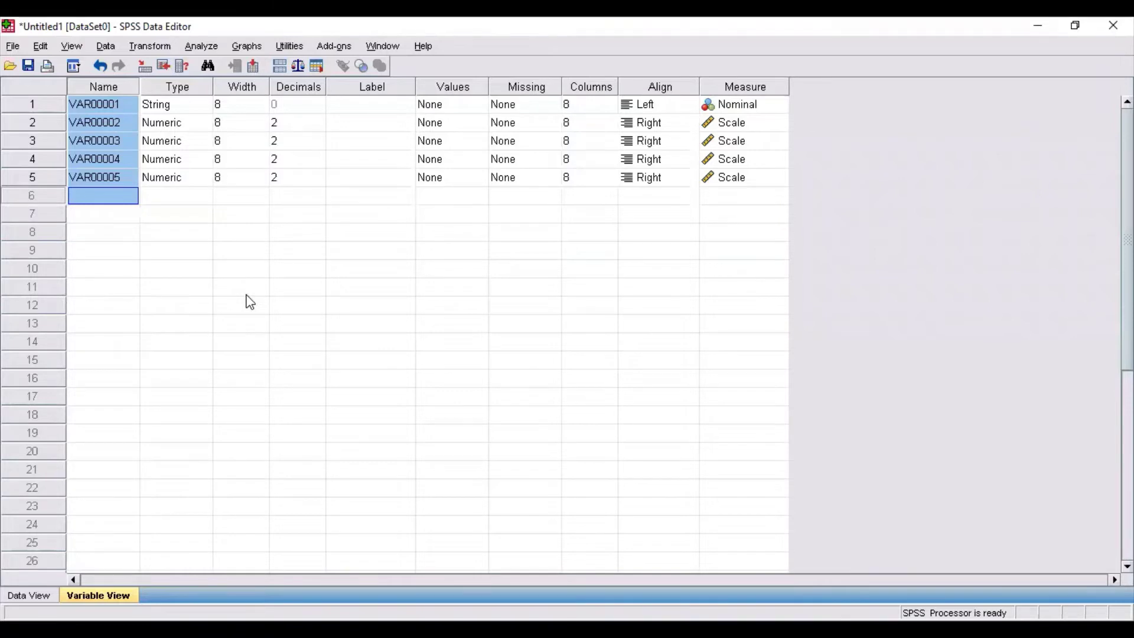
double_click(119, 104)
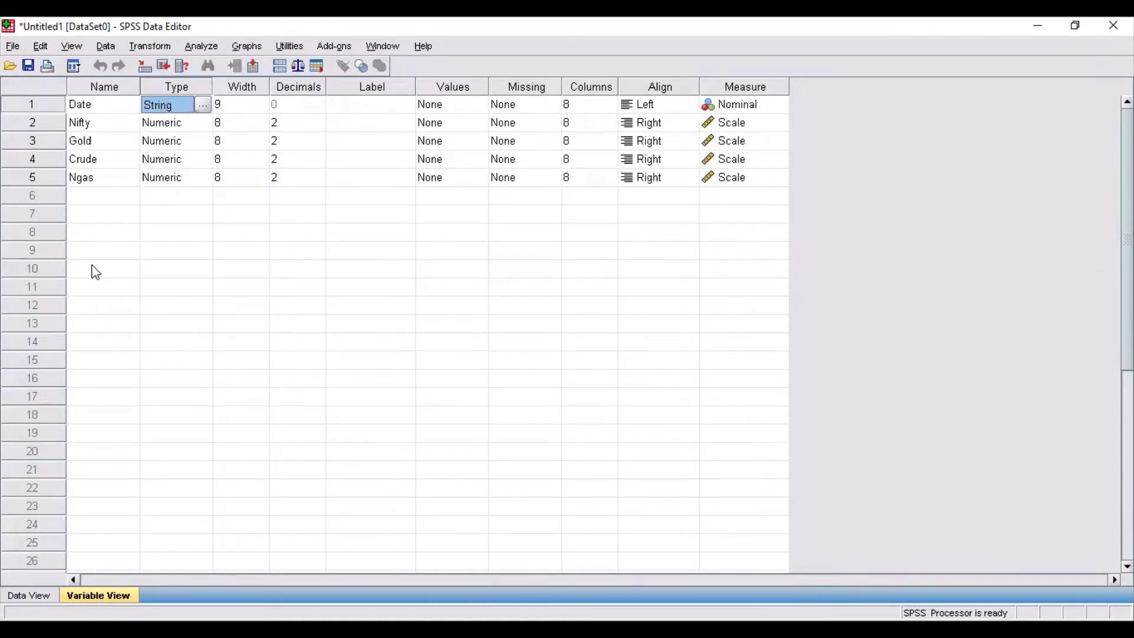
double_click(104, 106)
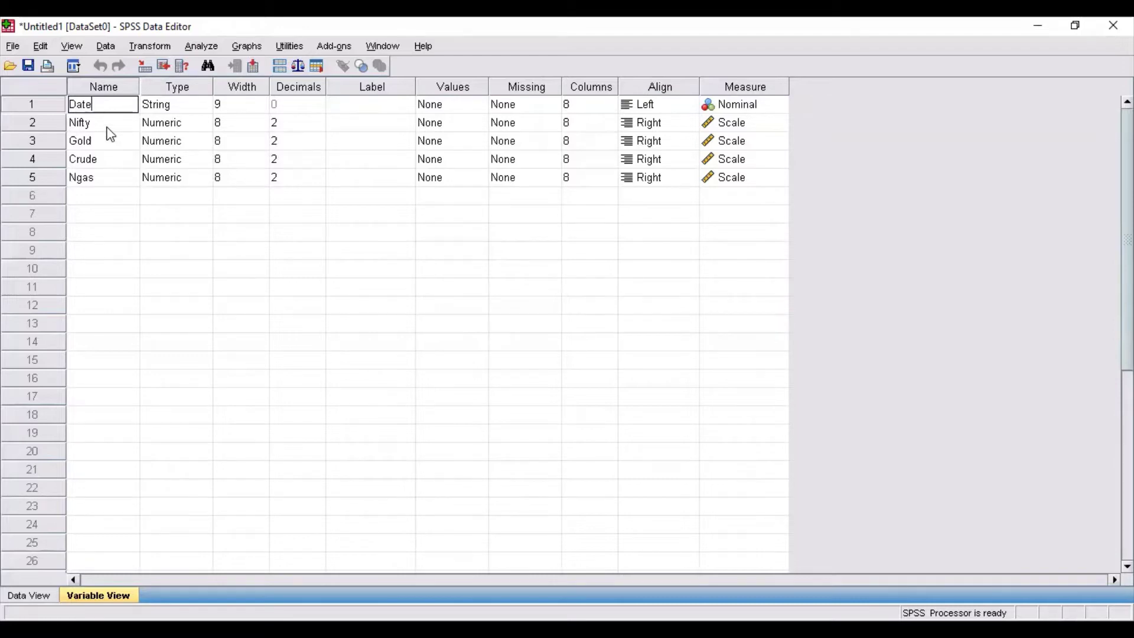
left_click(108, 126)
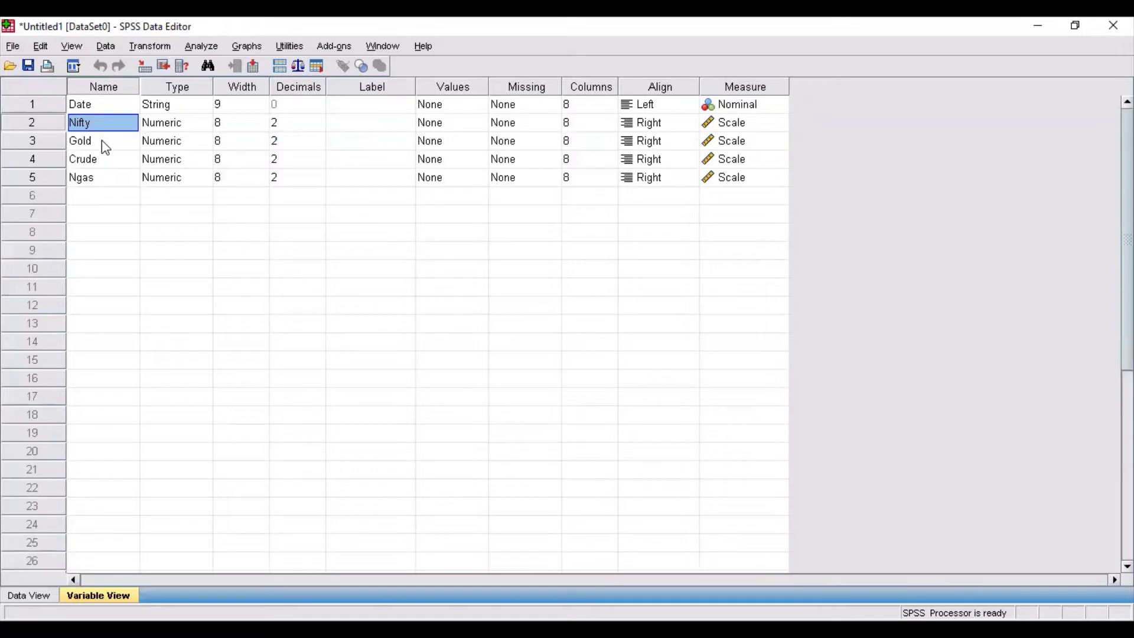
left_click(101, 142)
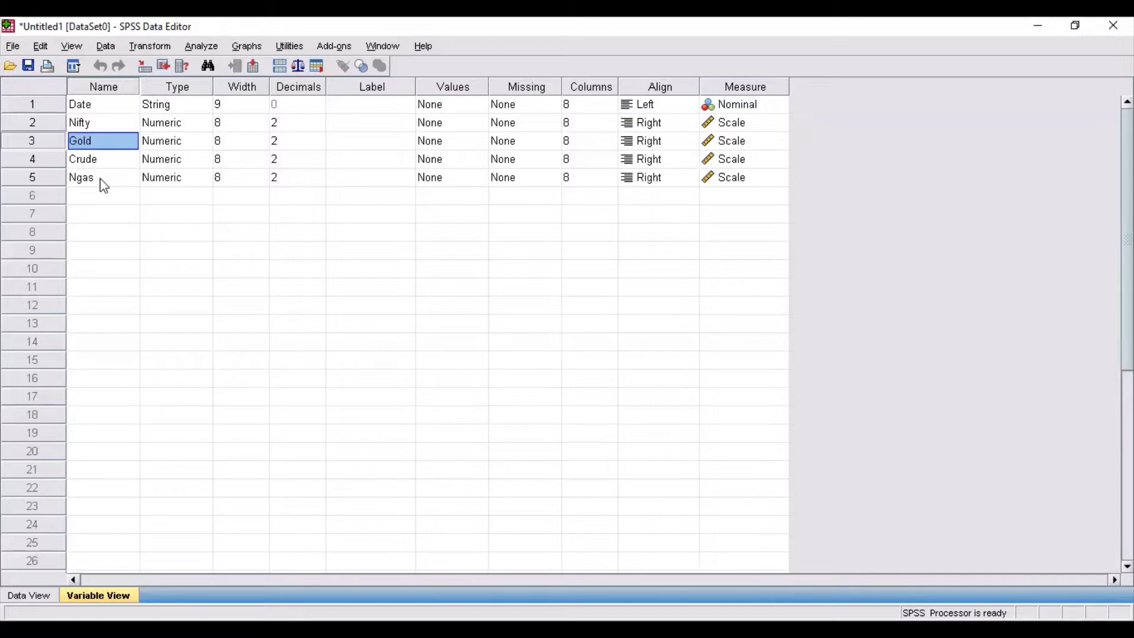
- Change the Date variable's type to Date in the dd-mmm-yy format and return to the data values
left_click(206, 111)
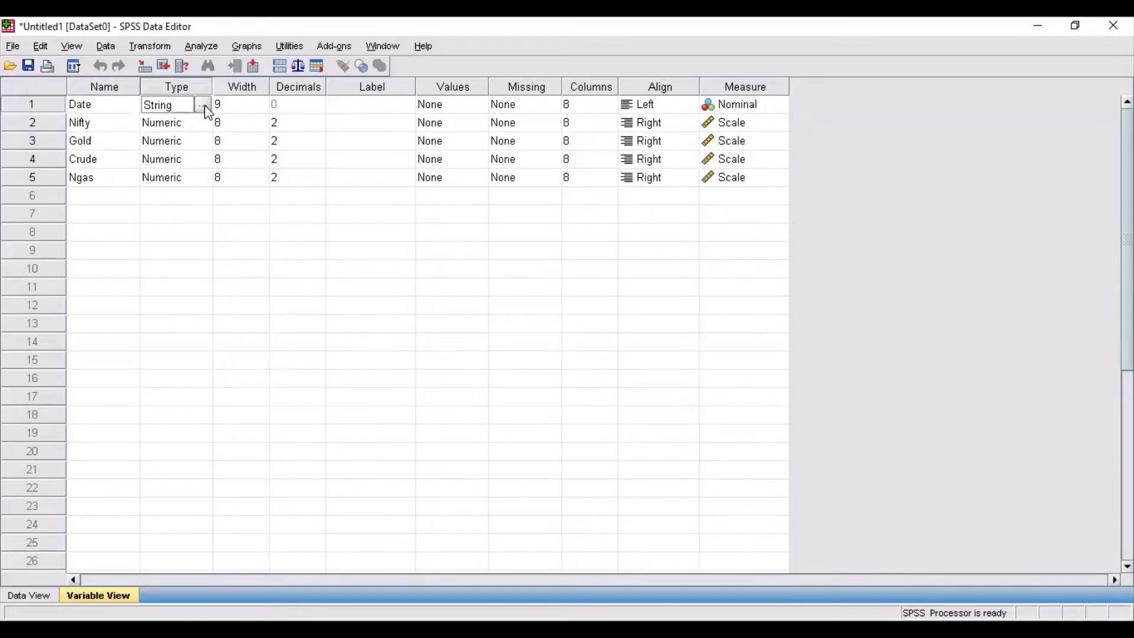
left_click(205, 106)
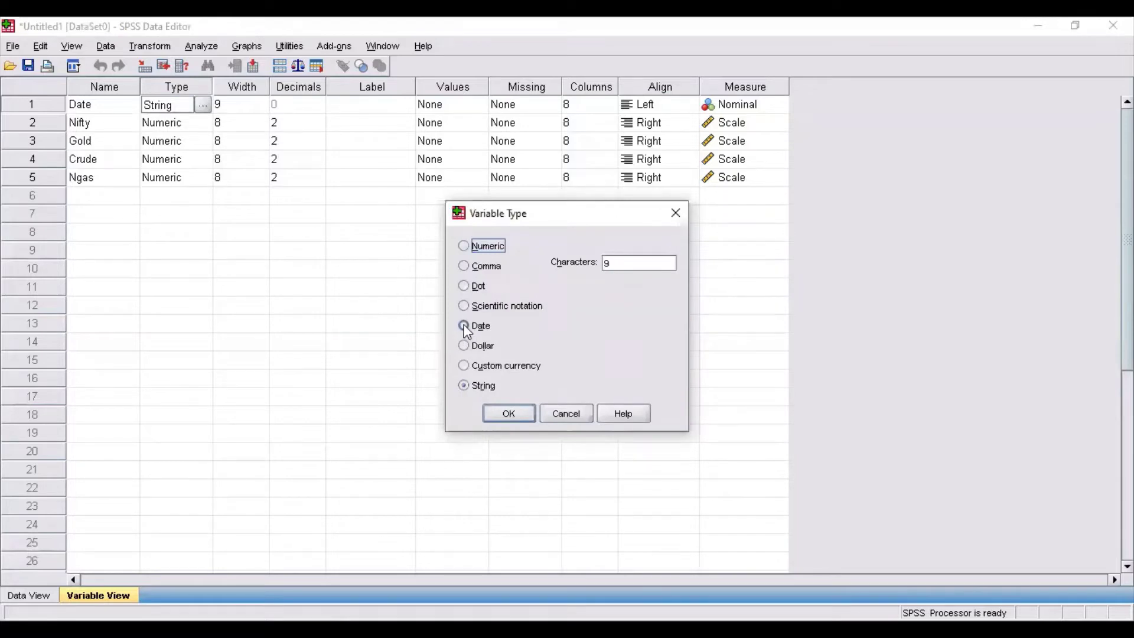
left_click(465, 327)
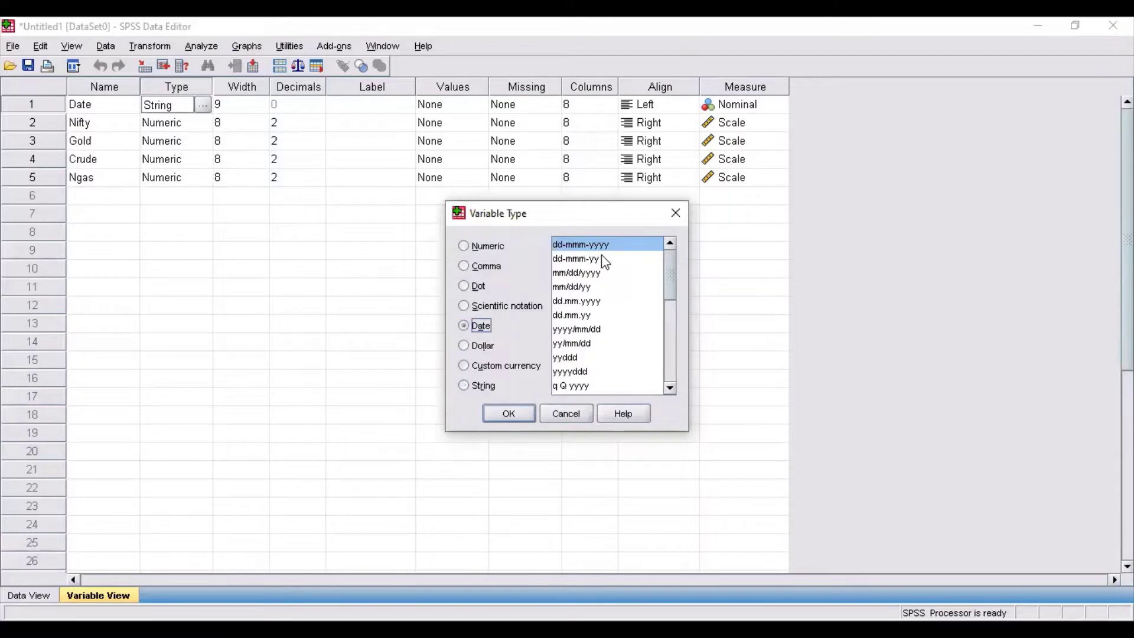
left_click(595, 260)
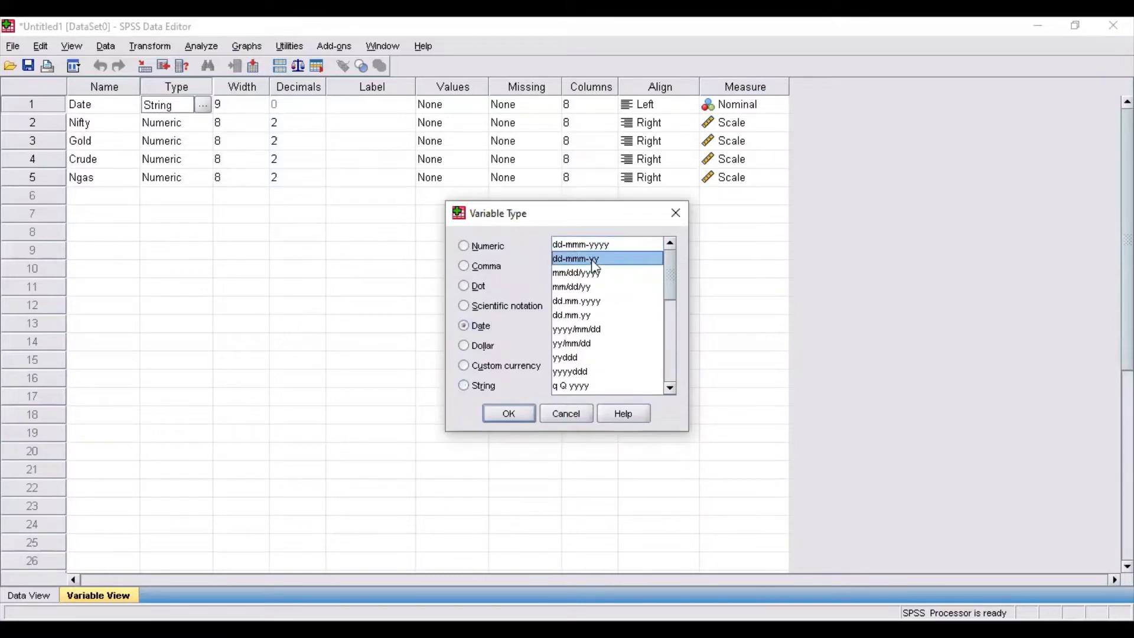
left_click(509, 416)
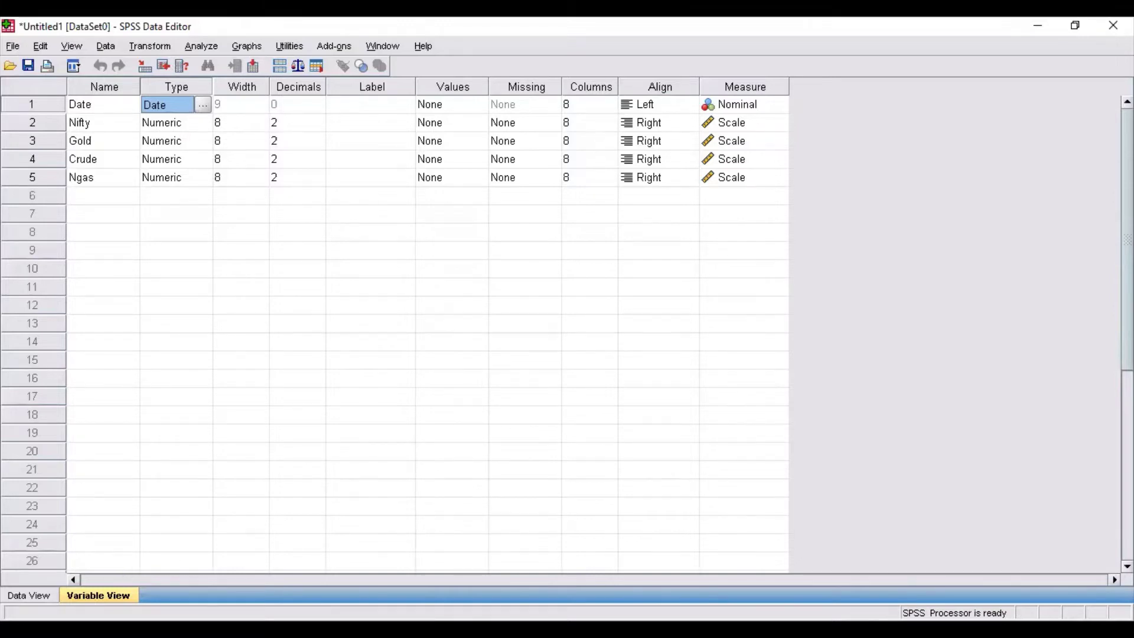
left_click(29, 595)
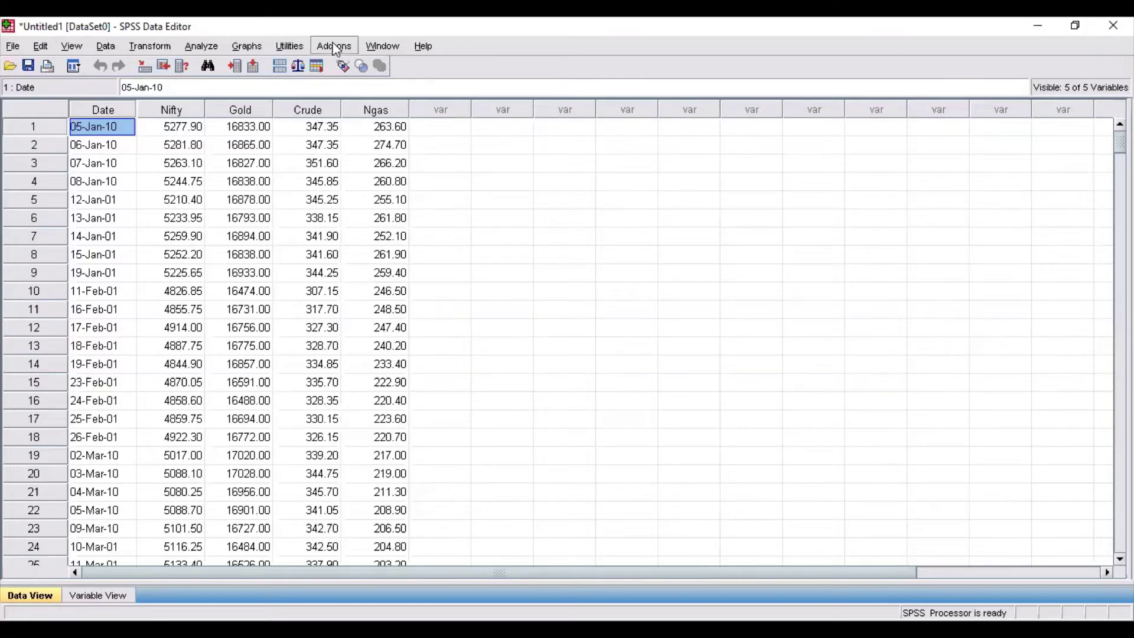
left_click(201, 47)
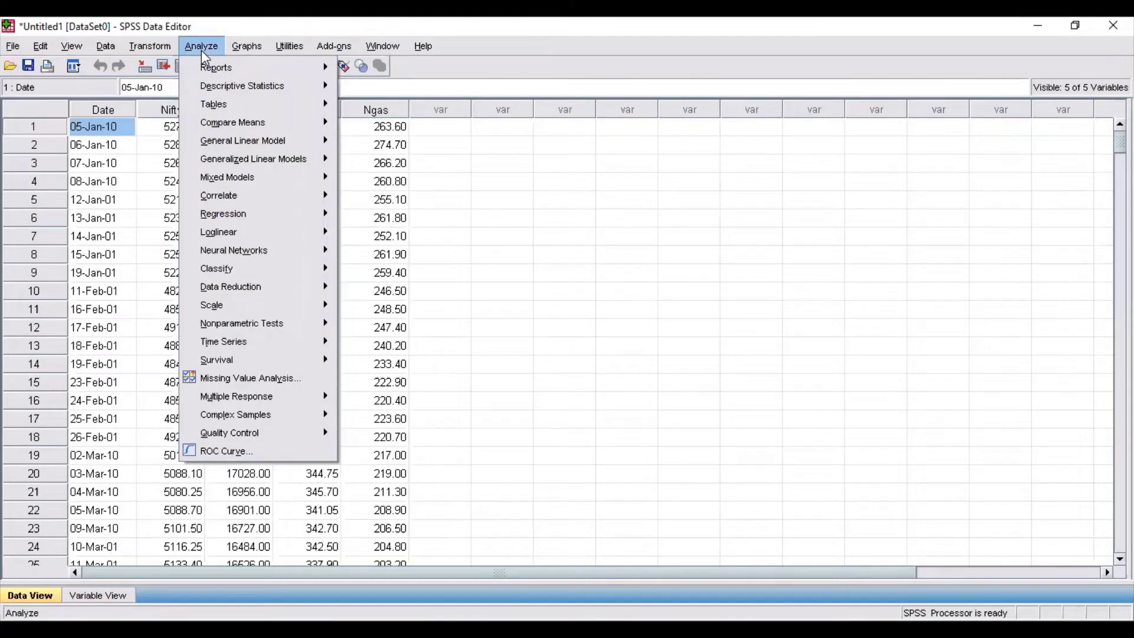
mouse_move(258, 218)
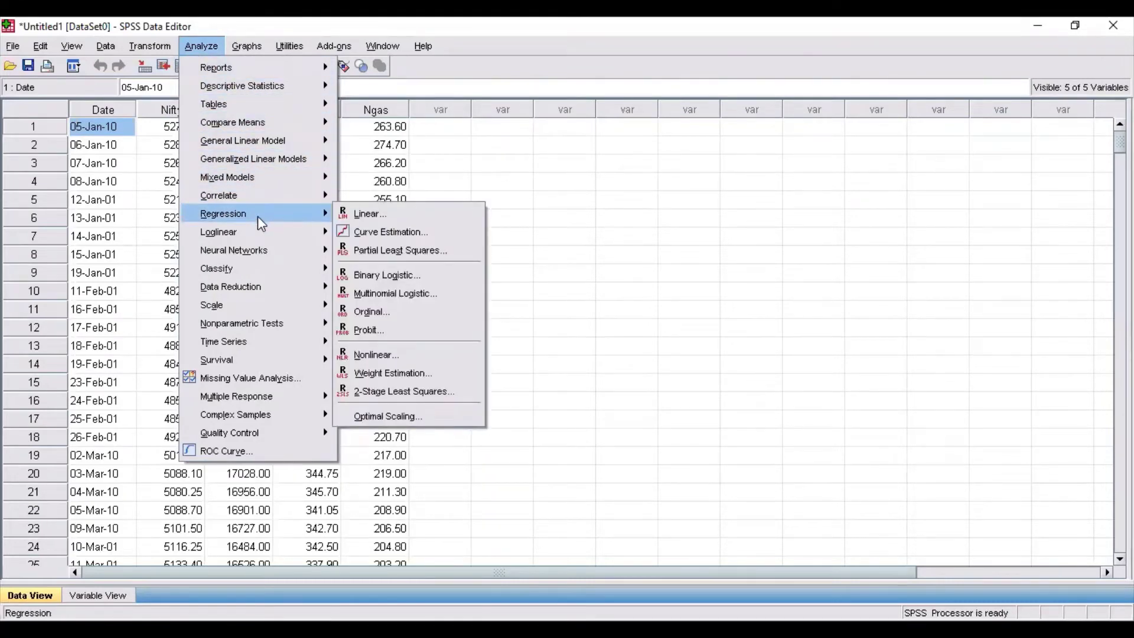
left_click(590, 220)
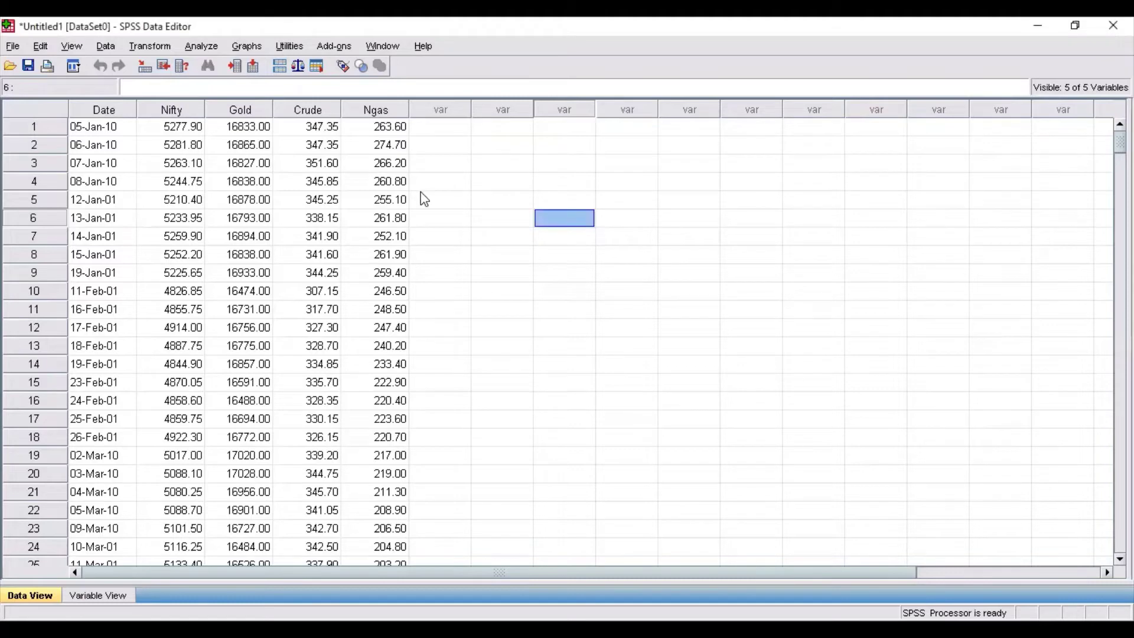
- Start a linear regression analysis with Nifty as the dependent variable
left_click(201, 46)
mouse_move(262, 218)
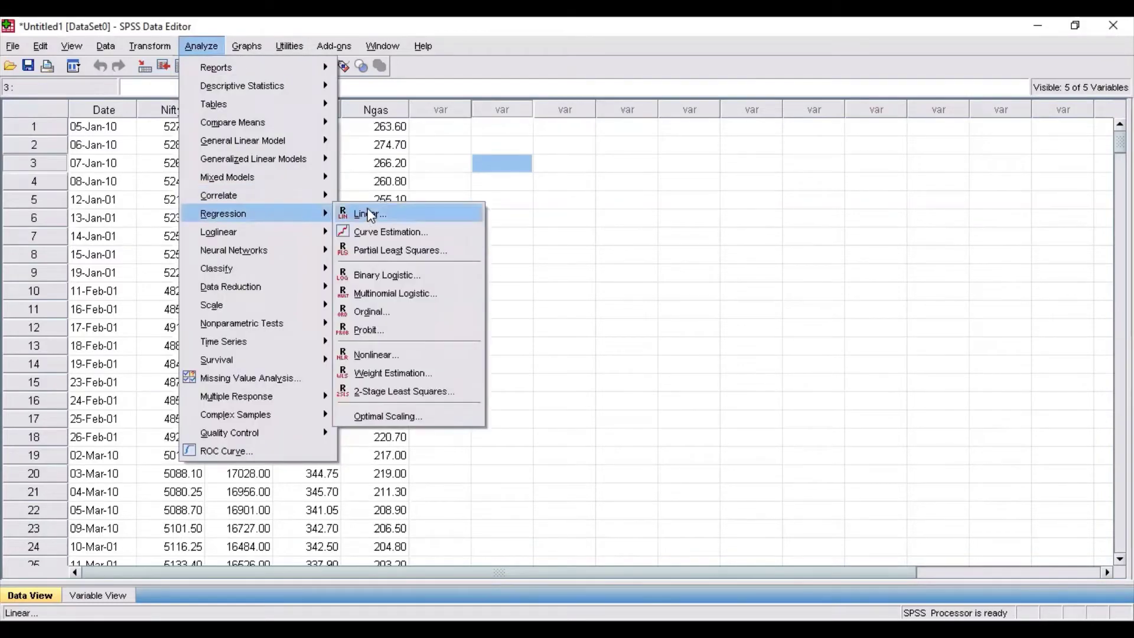
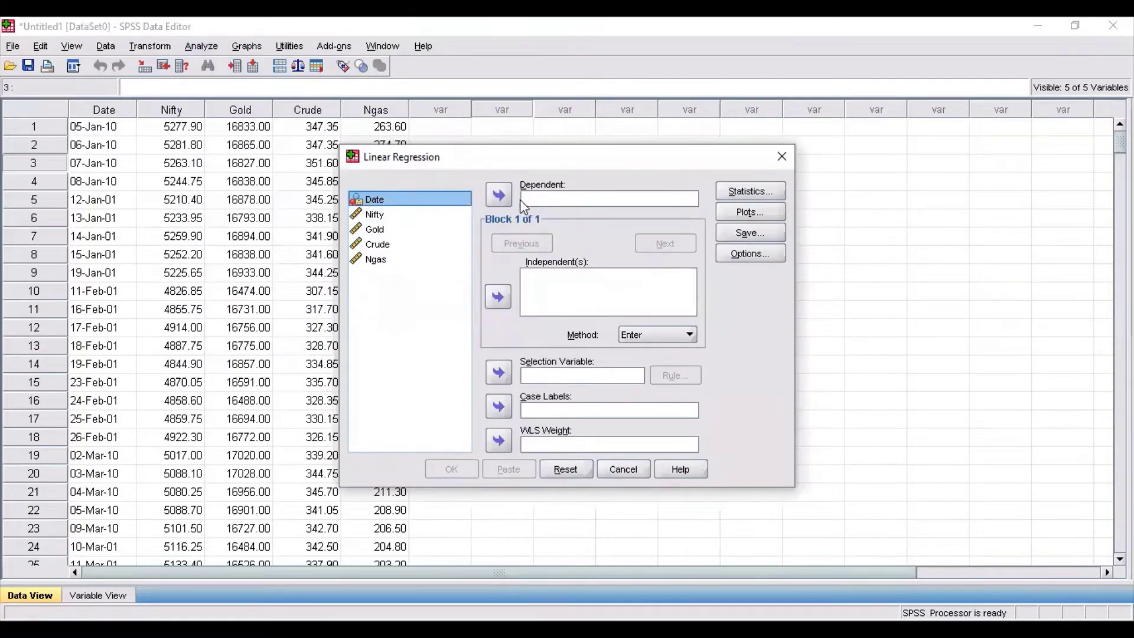
left_click(378, 216)
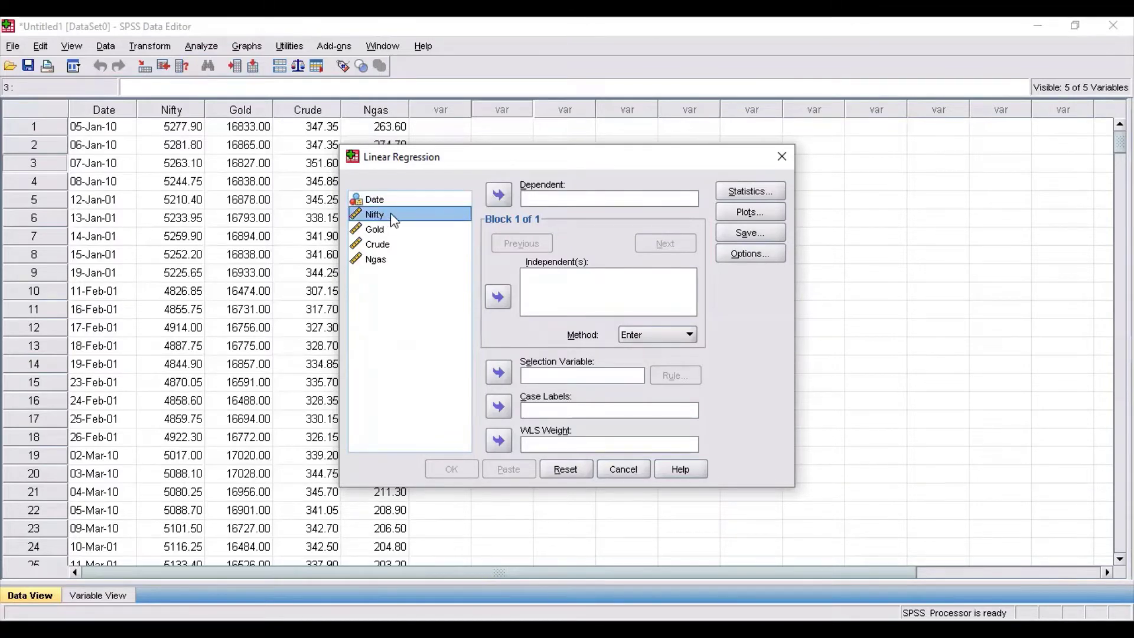
left_click(500, 196)
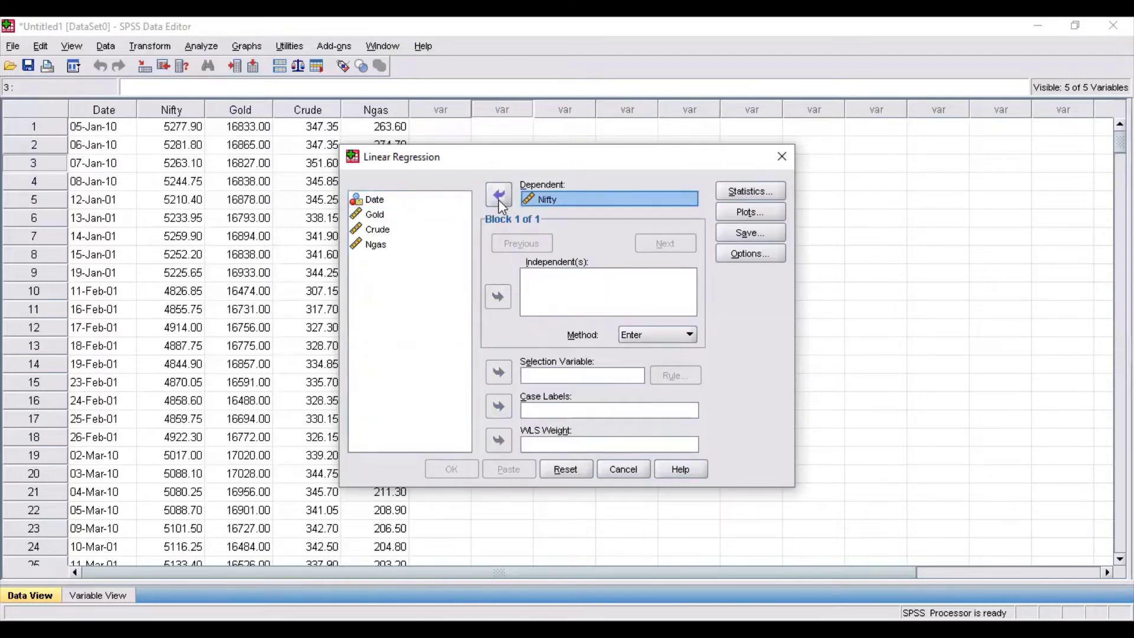
- Add Gold, Crude and Ngas as the independent variables of the regression
left_click(544, 291)
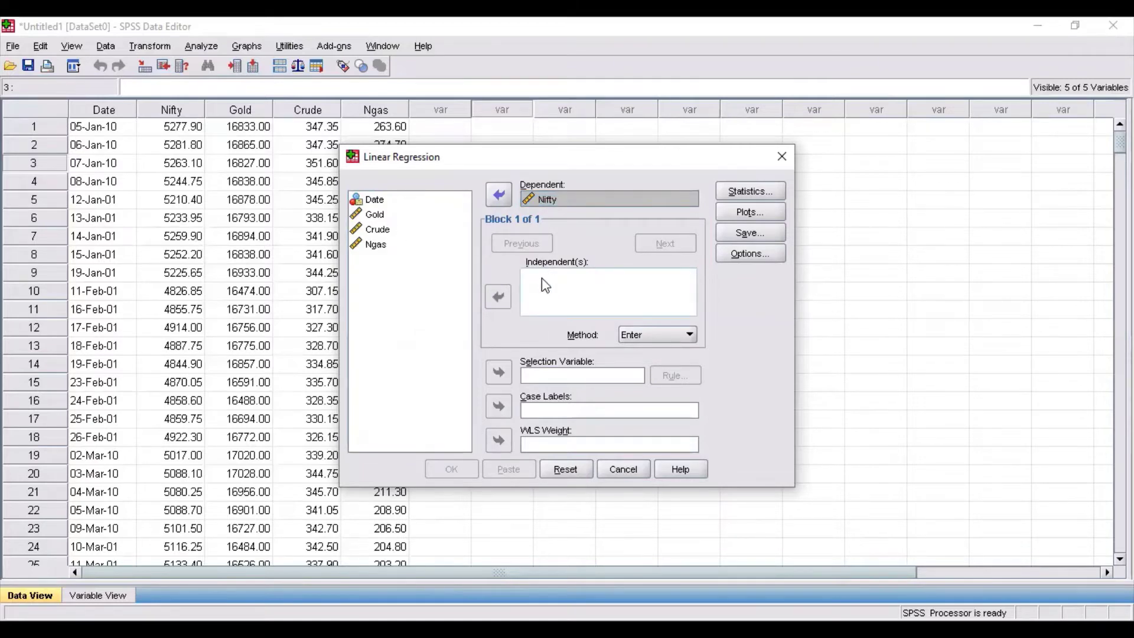
left_click(373, 218)
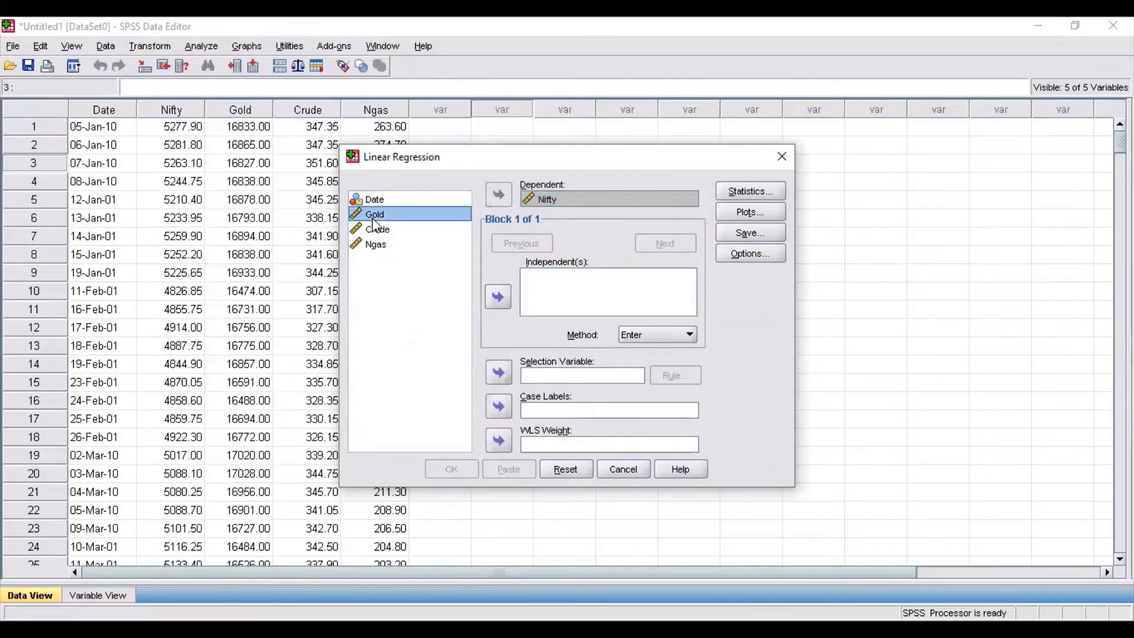
left_click(498, 297)
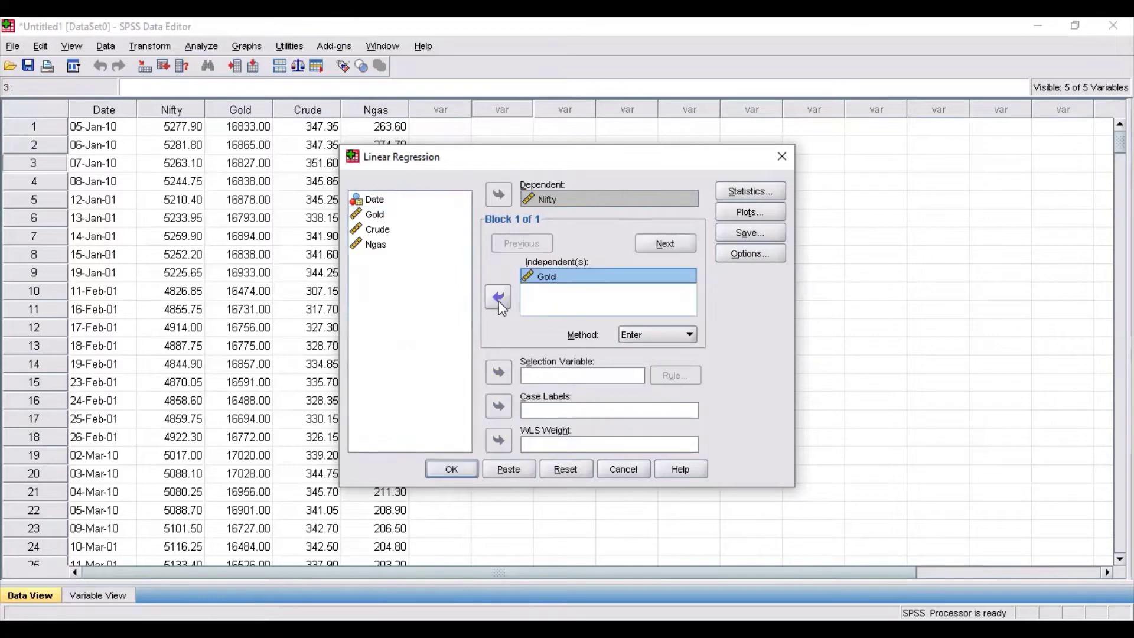
left_click(381, 231)
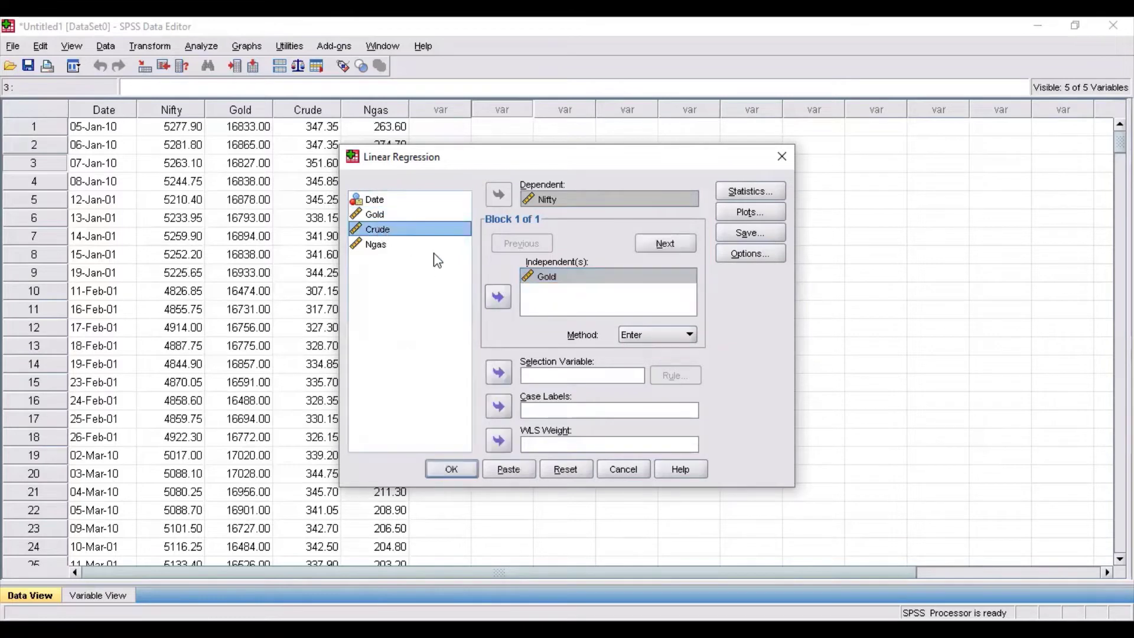
left_click(499, 298)
left_click(401, 245)
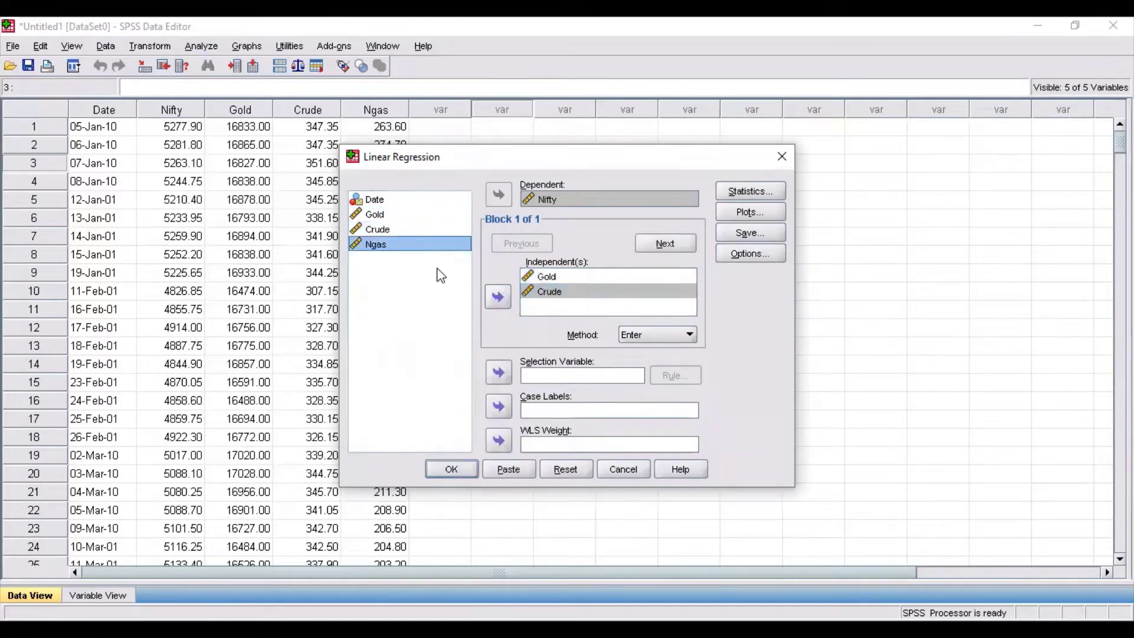
left_click(498, 299)
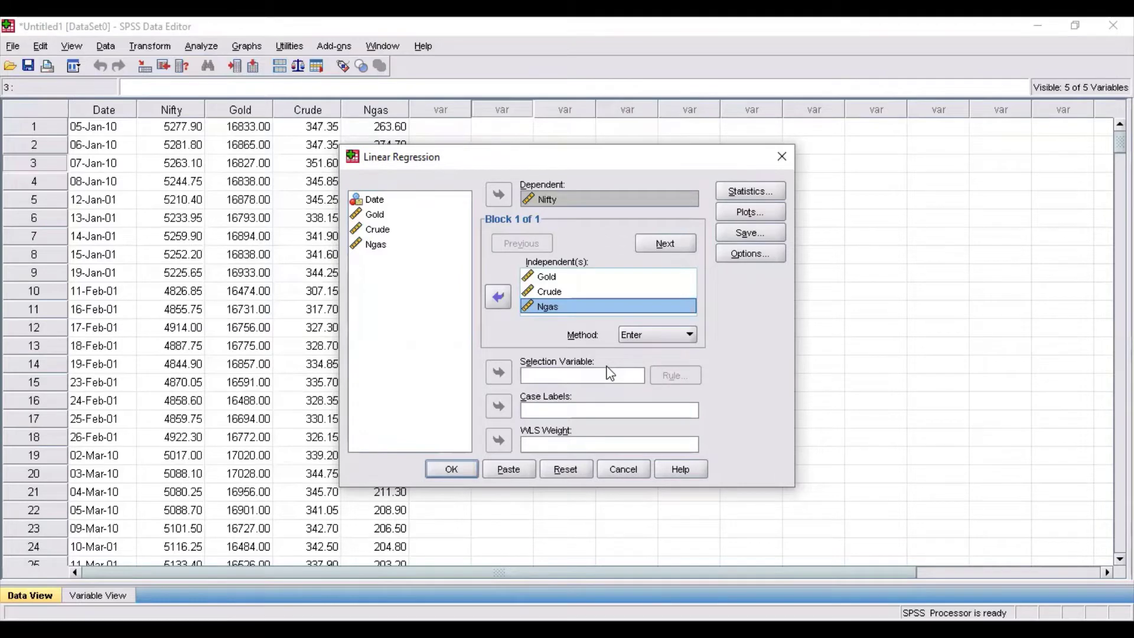
- Include confidence intervals and descriptives in the regression statistics and run the analysis
left_click(761, 195)
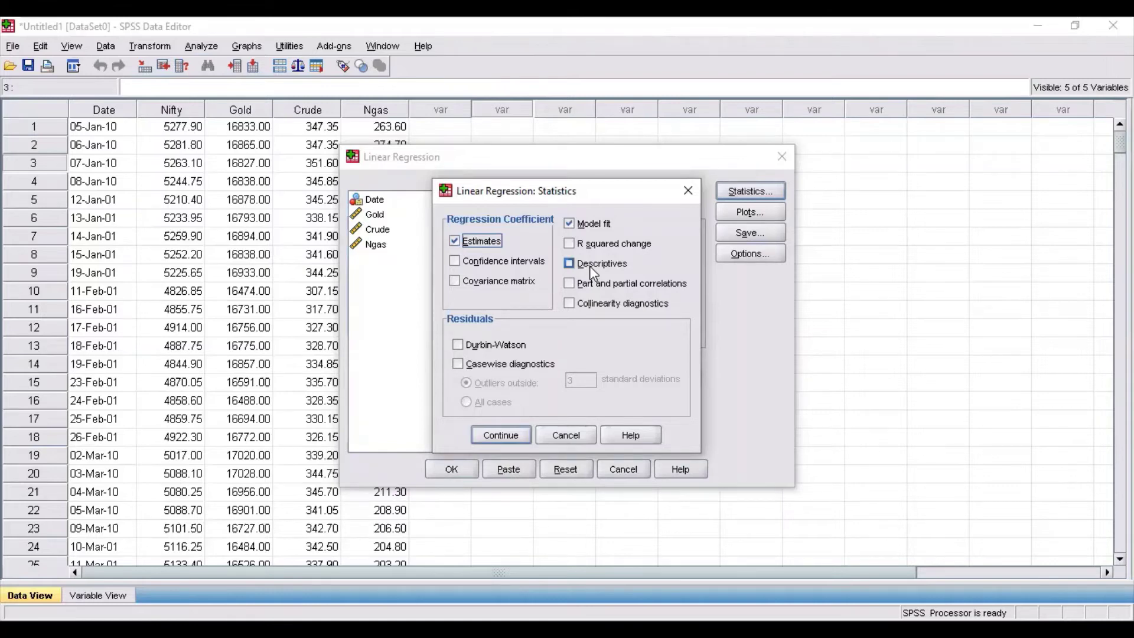
left_click(458, 261)
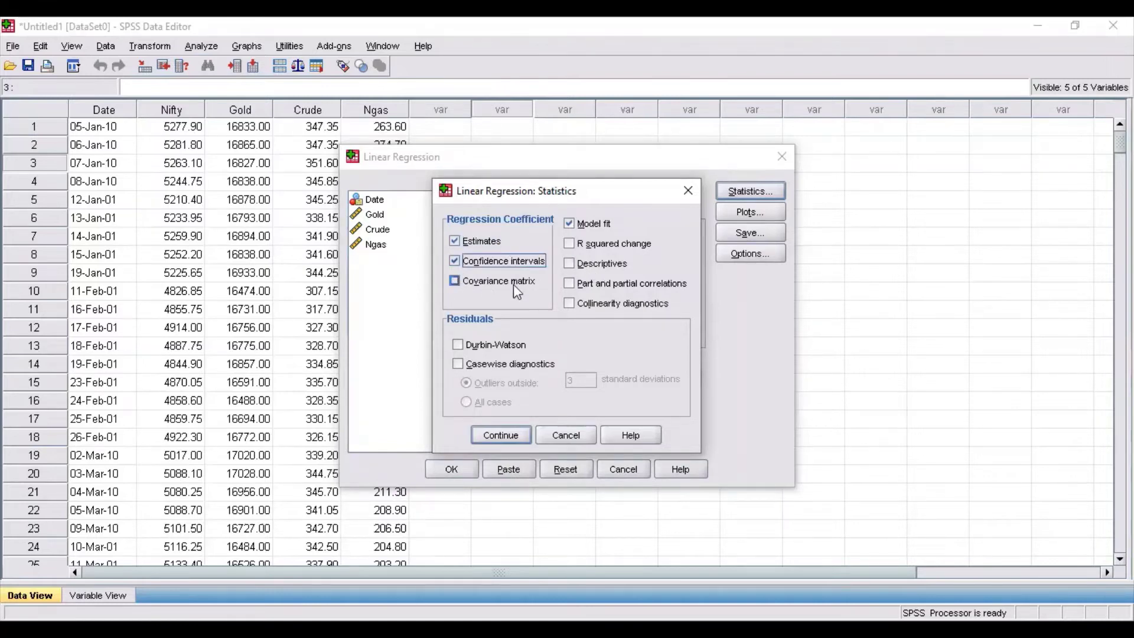
left_click(572, 263)
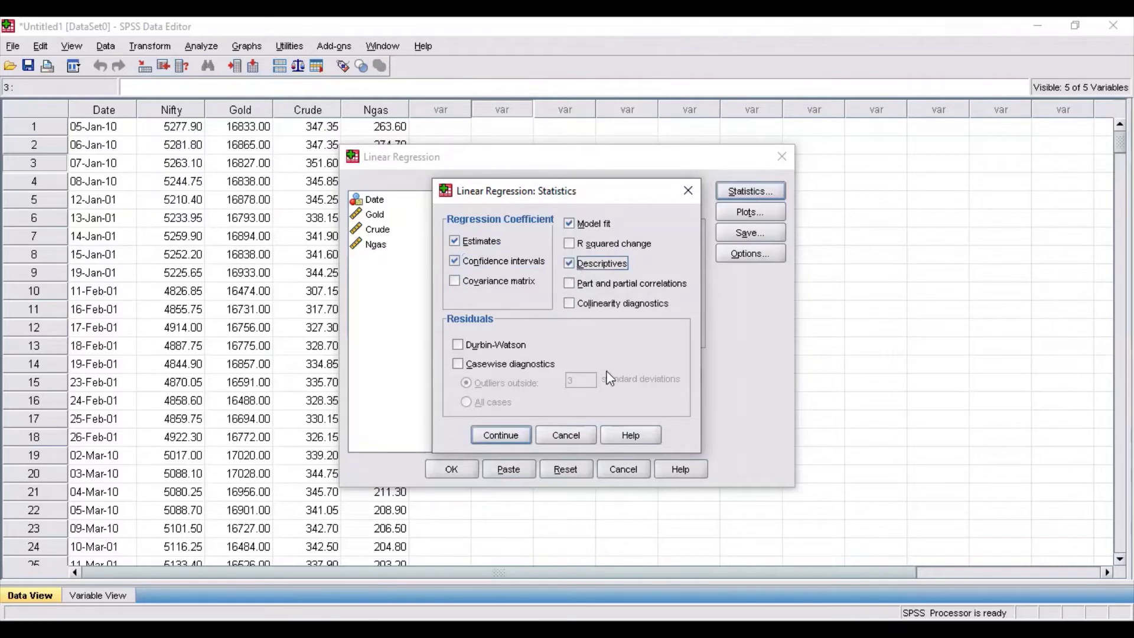
left_click(512, 437)
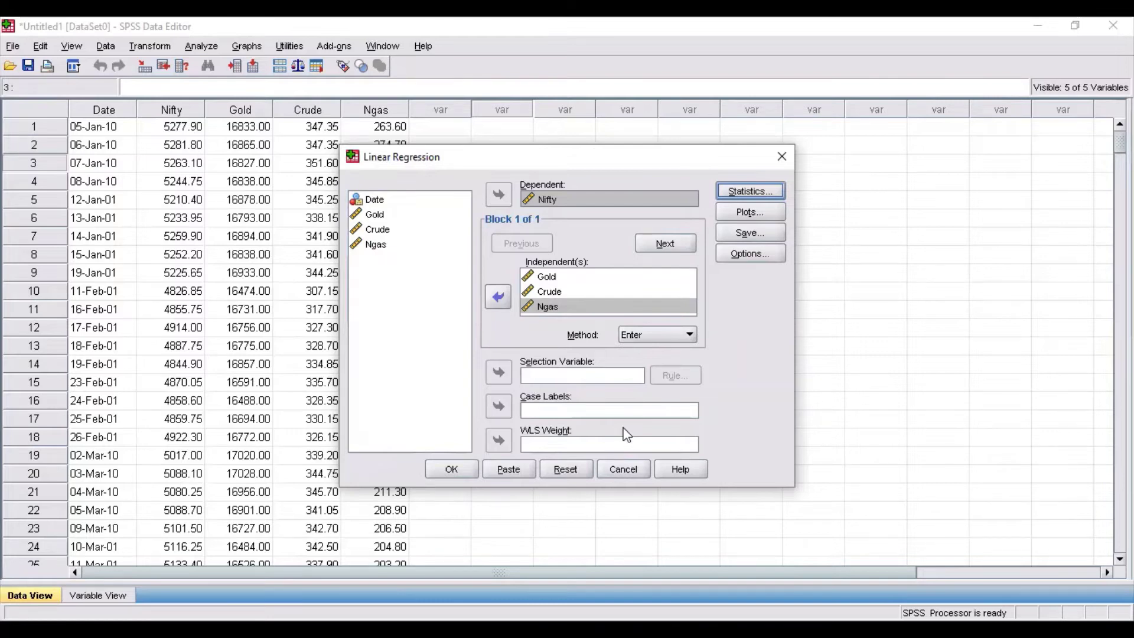
left_click(453, 470)
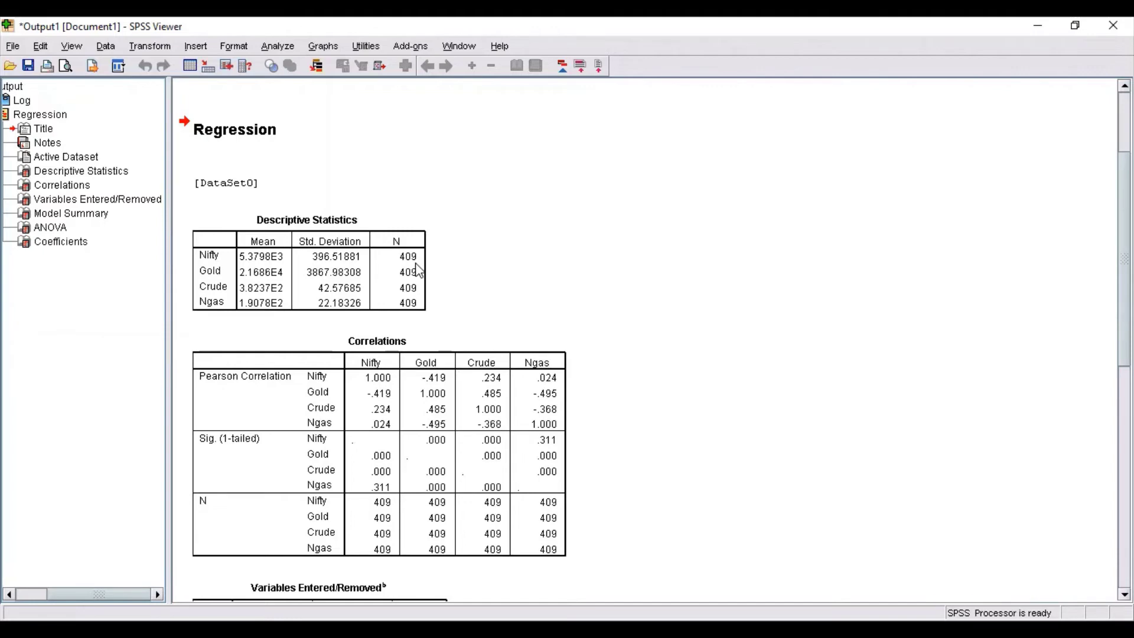
- Examine the regression output, including the descriptive statistics, correlations, model summary, ANOVA and coefficients tables
scroll(419, 270, "down", 10)
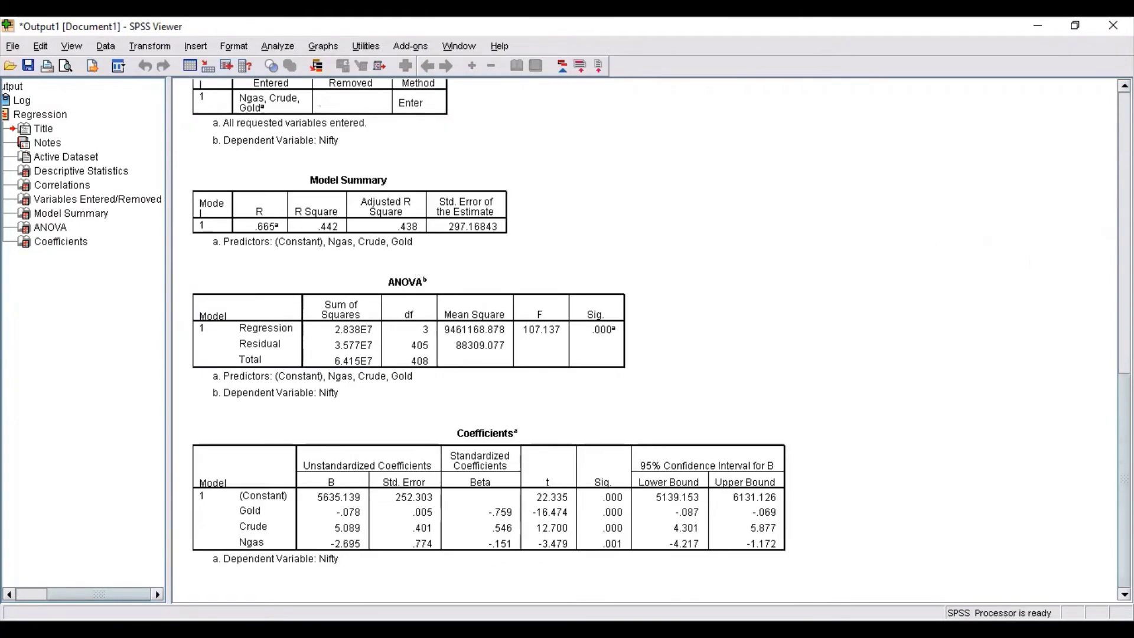
scroll(647, 339, "up", 10)
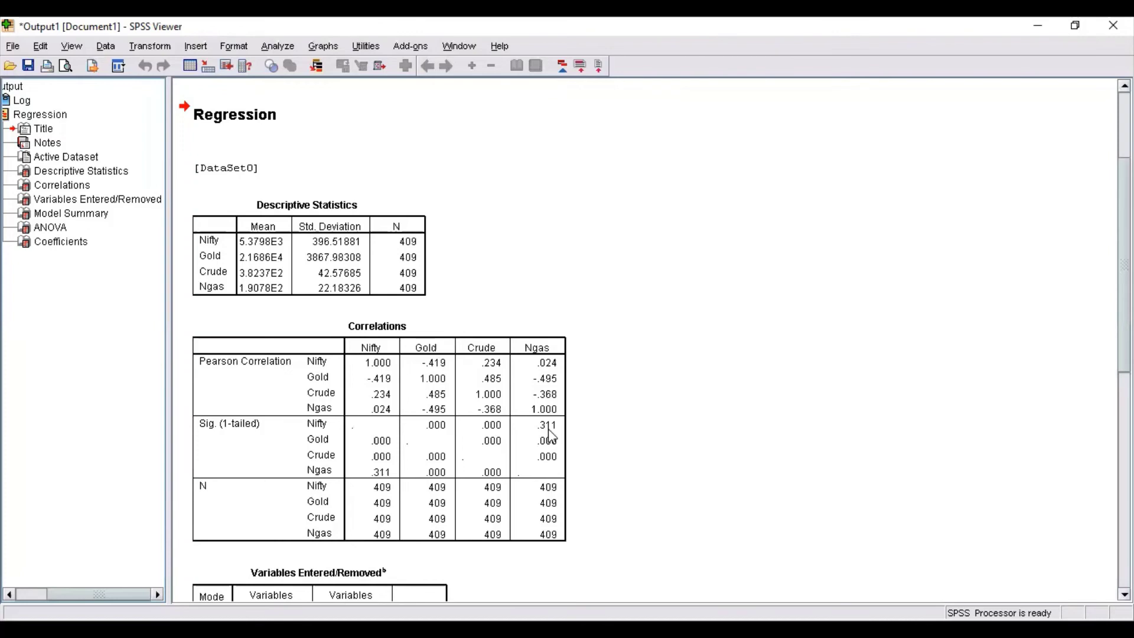
scroll(550, 436, "down", 5)
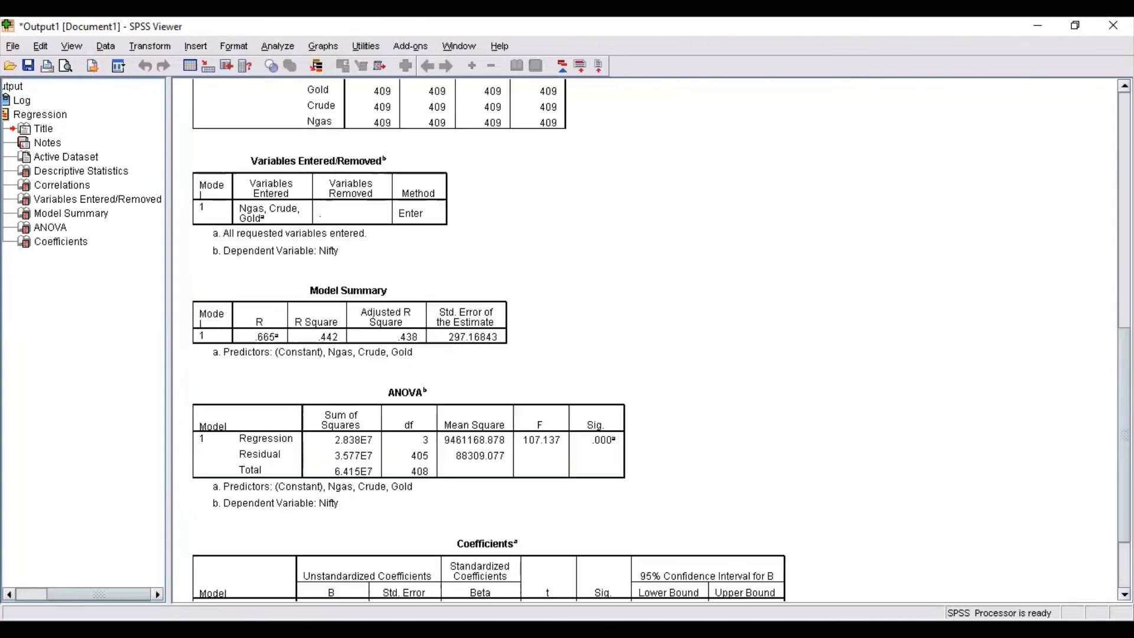